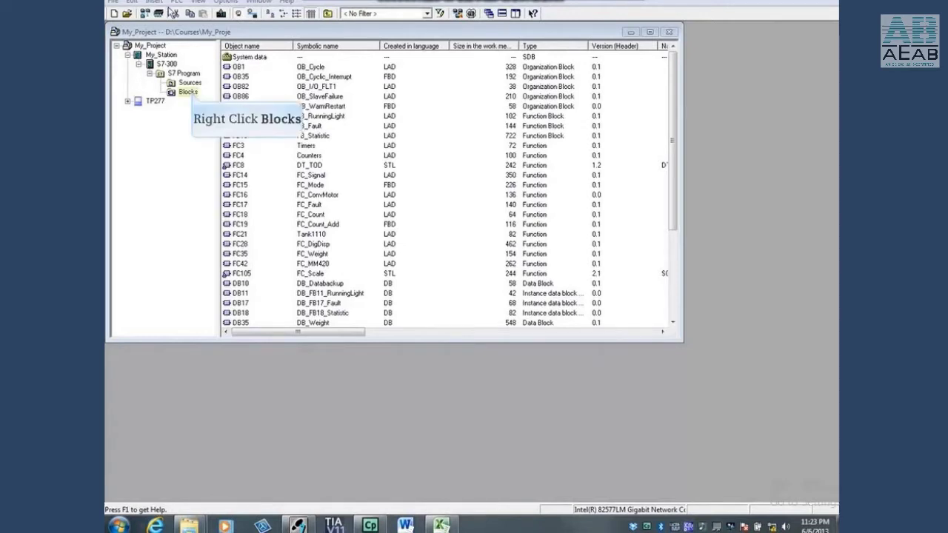
# Open the Blocks folder's Object Properties in the project tree.
pyautogui.rightClick(191, 92)
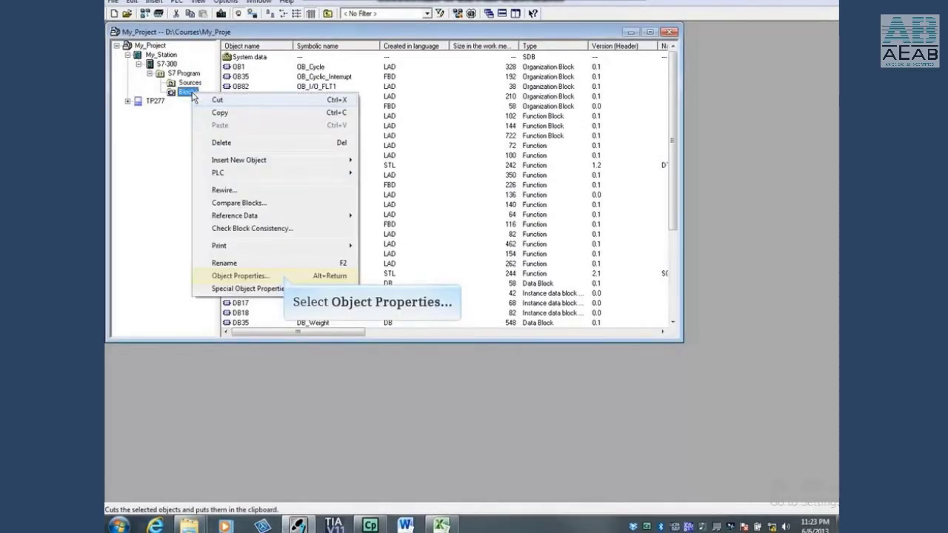
pyautogui.click(286, 279)
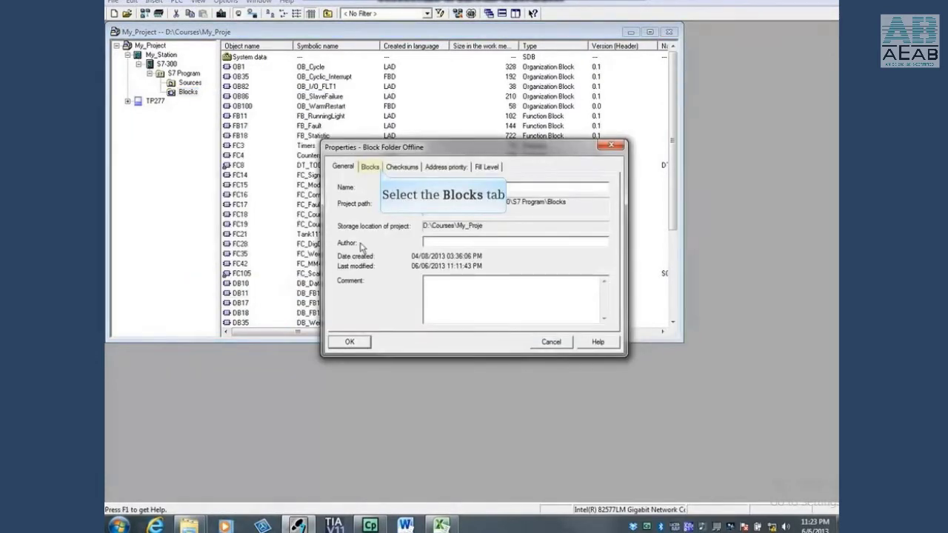
pyautogui.click(370, 167)
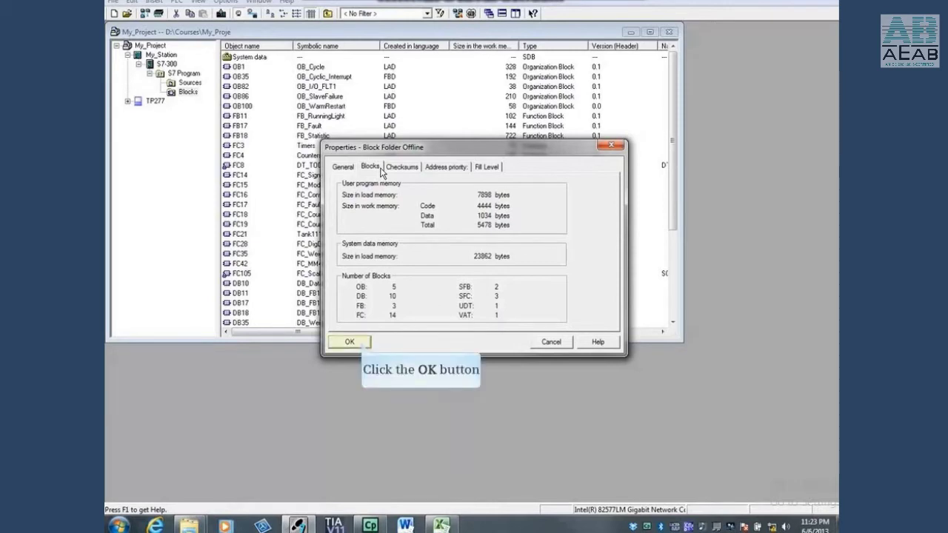
# Close the Properties - Block Folder Offline dialog with OK.
pyautogui.click(362, 347)
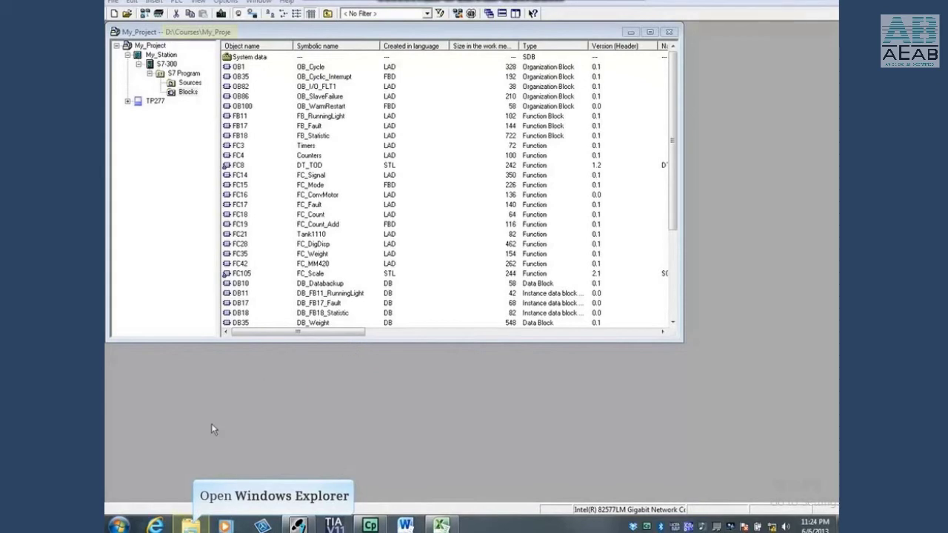
# In Windows Explorer, expand DATA (D:) > Courses and bring up the My_Proje folder's context menu.
pyautogui.click(193, 526)
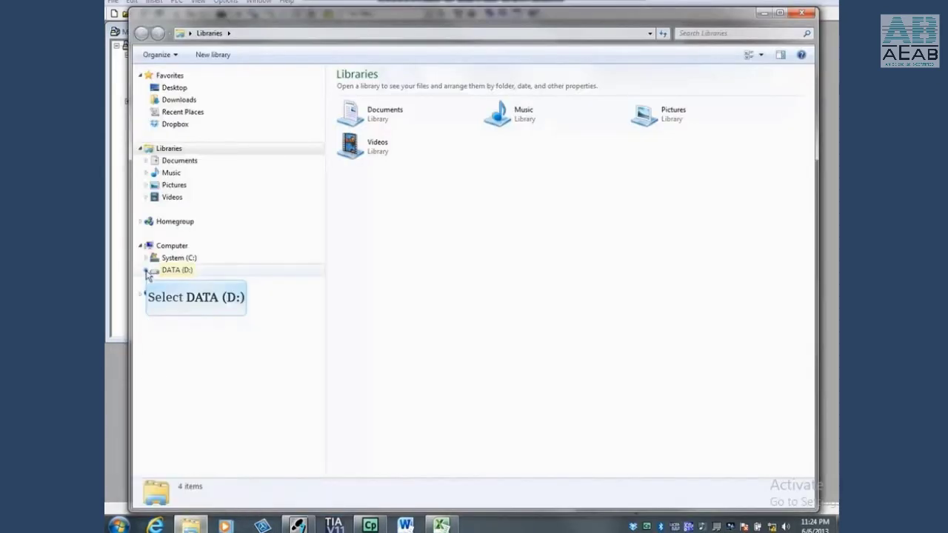
pyautogui.click(146, 271)
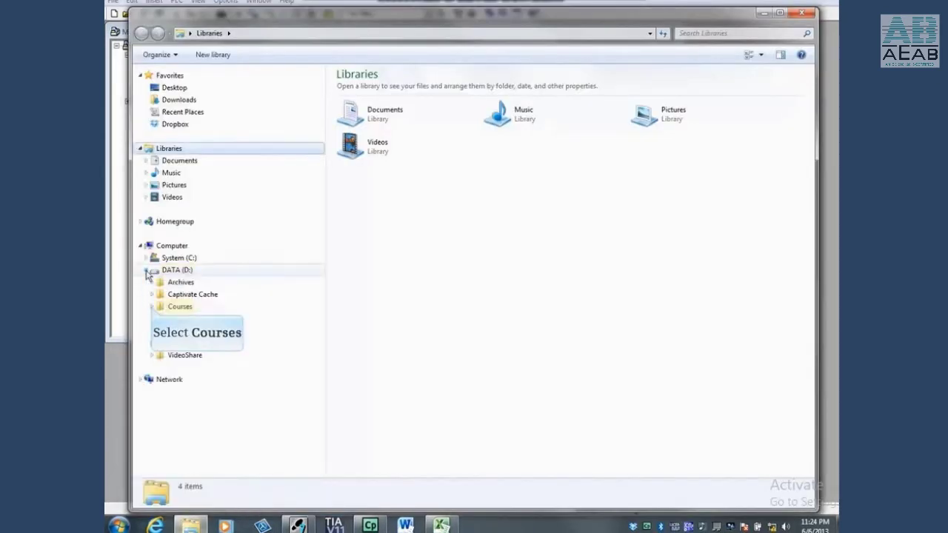
pyautogui.click(151, 306)
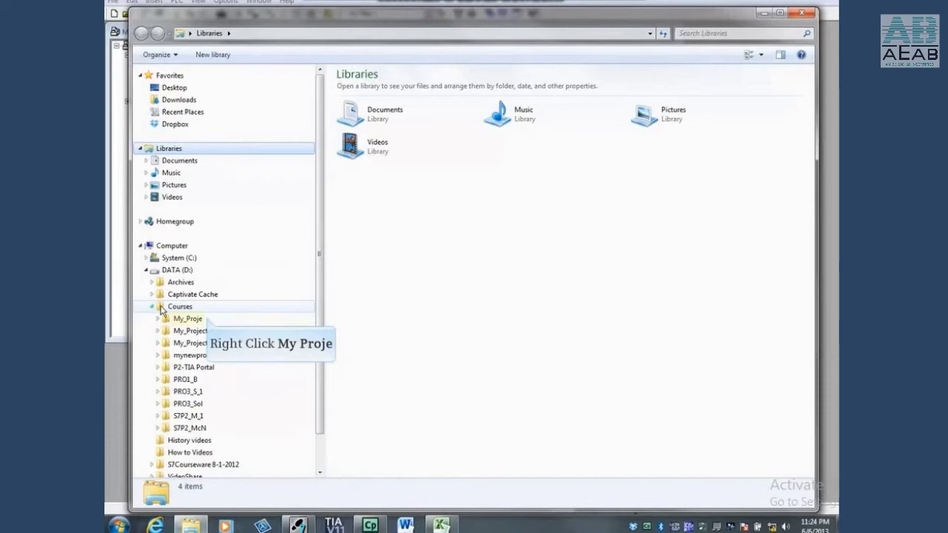
pyautogui.rightClick(208, 320)
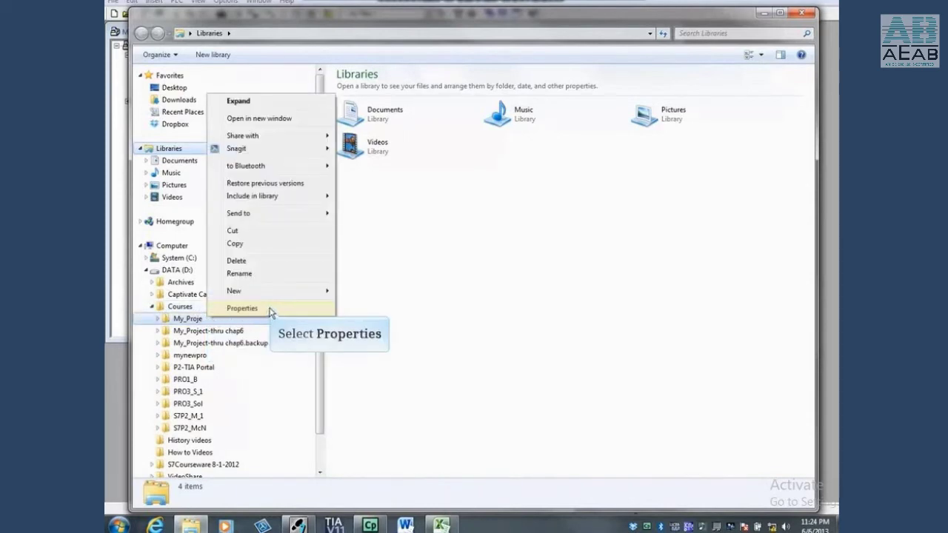
# Check the My_Proje folder size is 18.9 MB (20.1 MB on disk) in Properties.
pyautogui.click(242, 308)
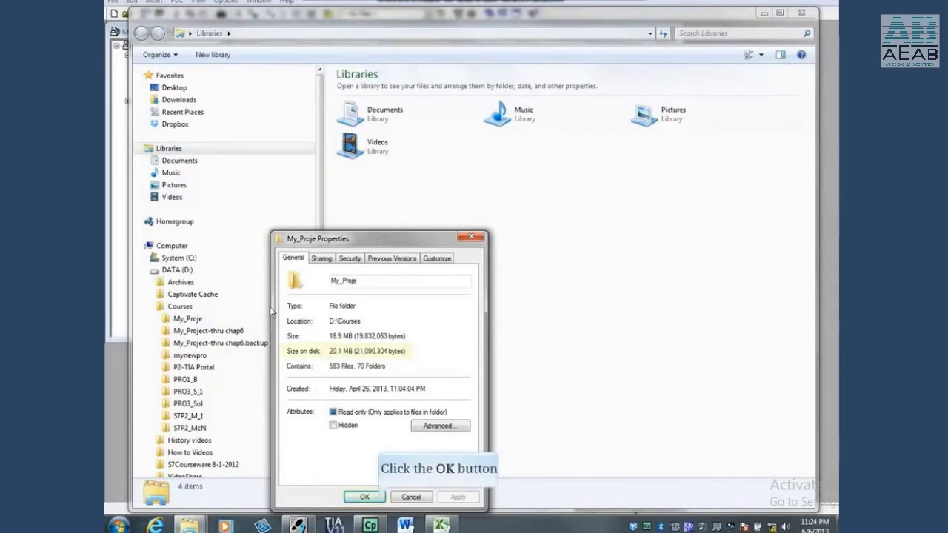
pyautogui.click(377, 501)
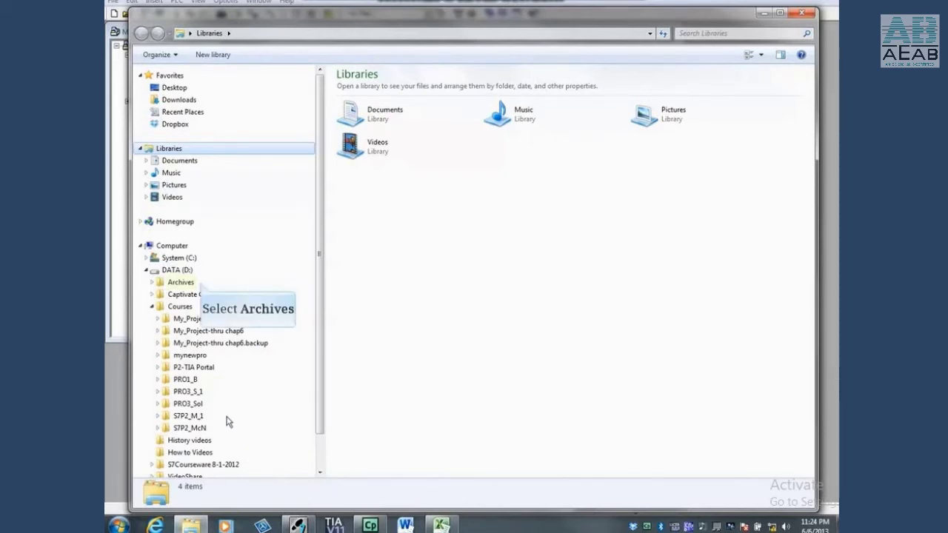
# Show the Archives folder and read S7_Zipped_Proj's size of 4,379 KB.
pyautogui.click(200, 282)
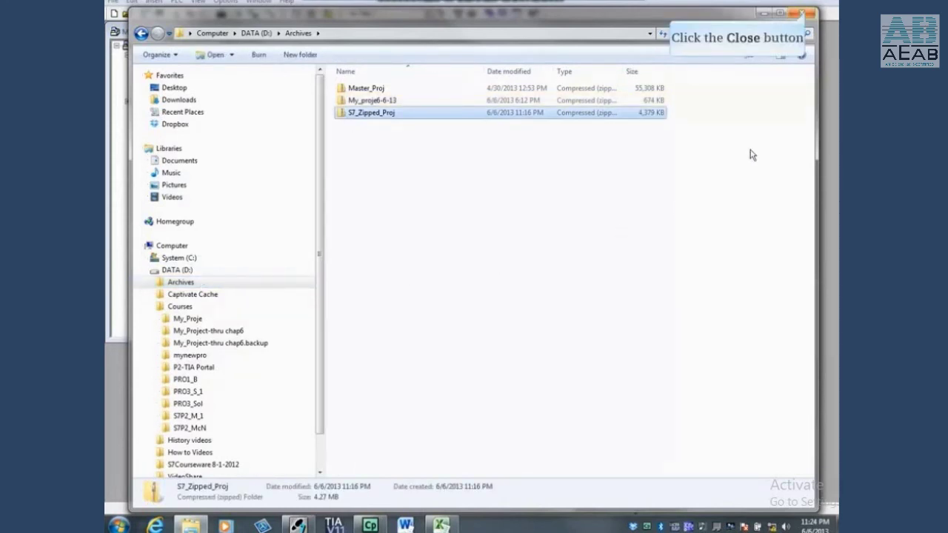
# Close the Explorer window to return to My_Project's block list.
pyautogui.click(807, 15)
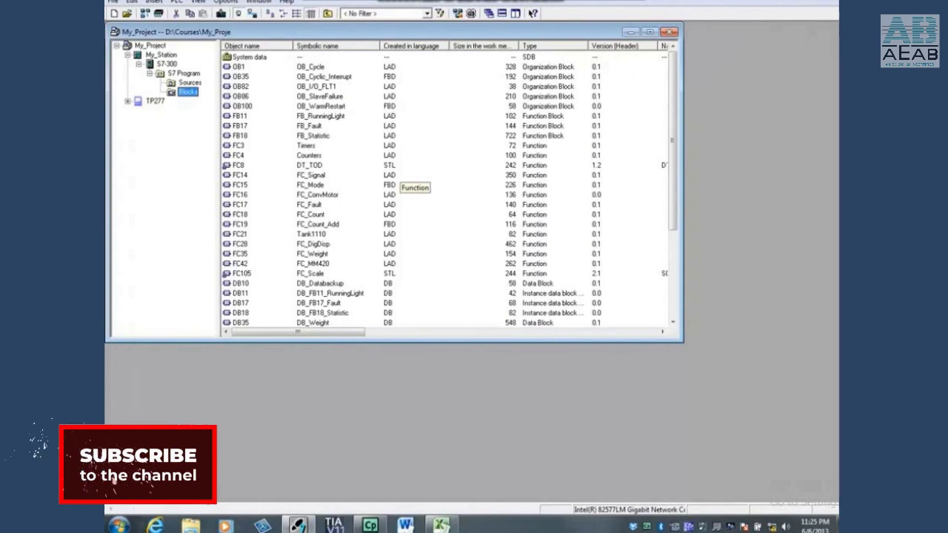